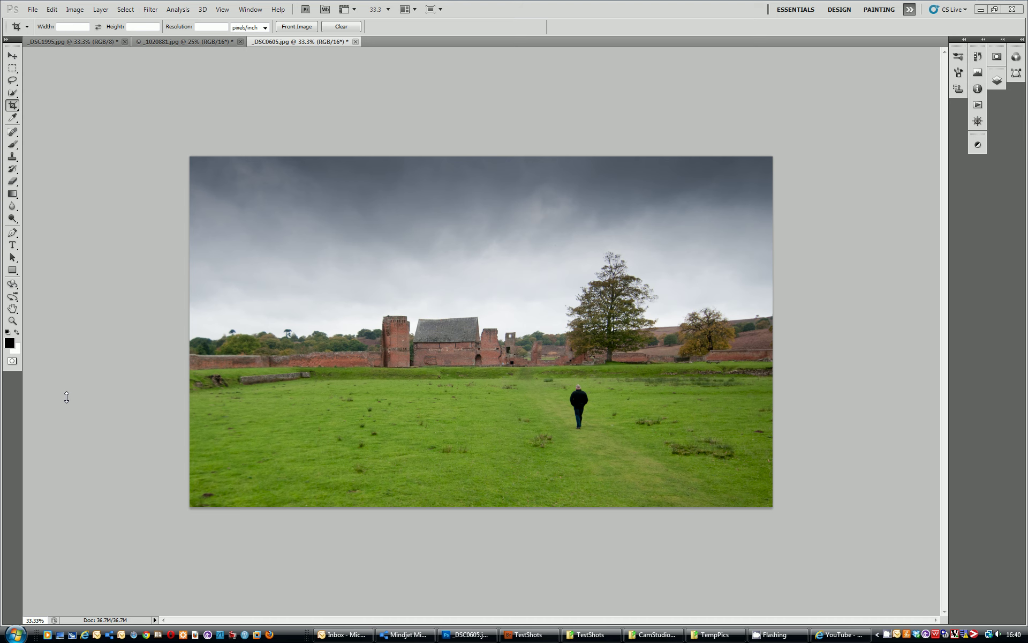
Flip through the open photos, ending on the field and ruins photo
left_click(188, 42)
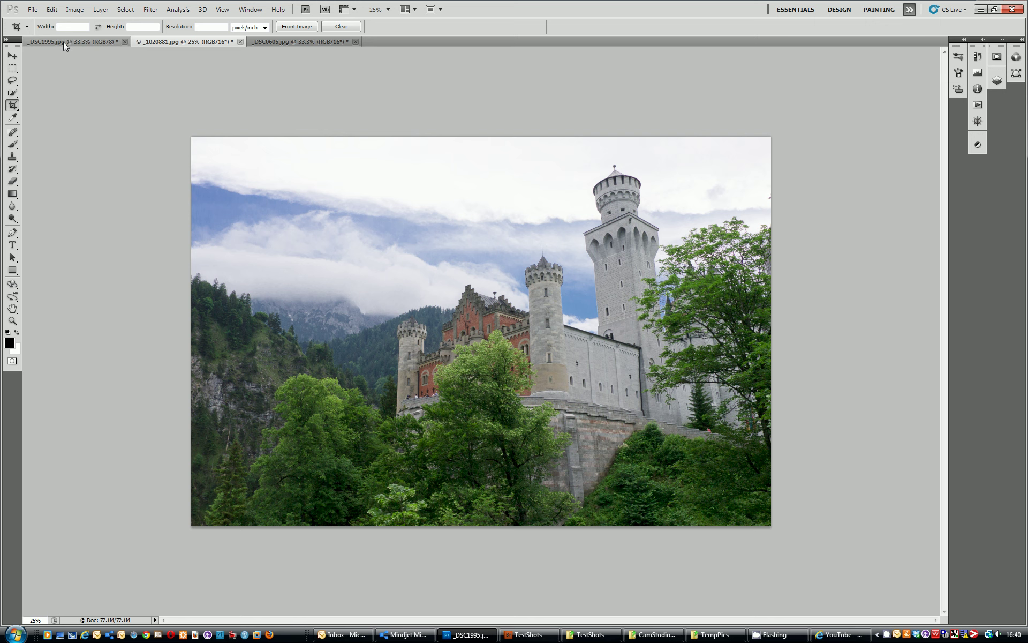
left_click(64, 42)
left_click(196, 41)
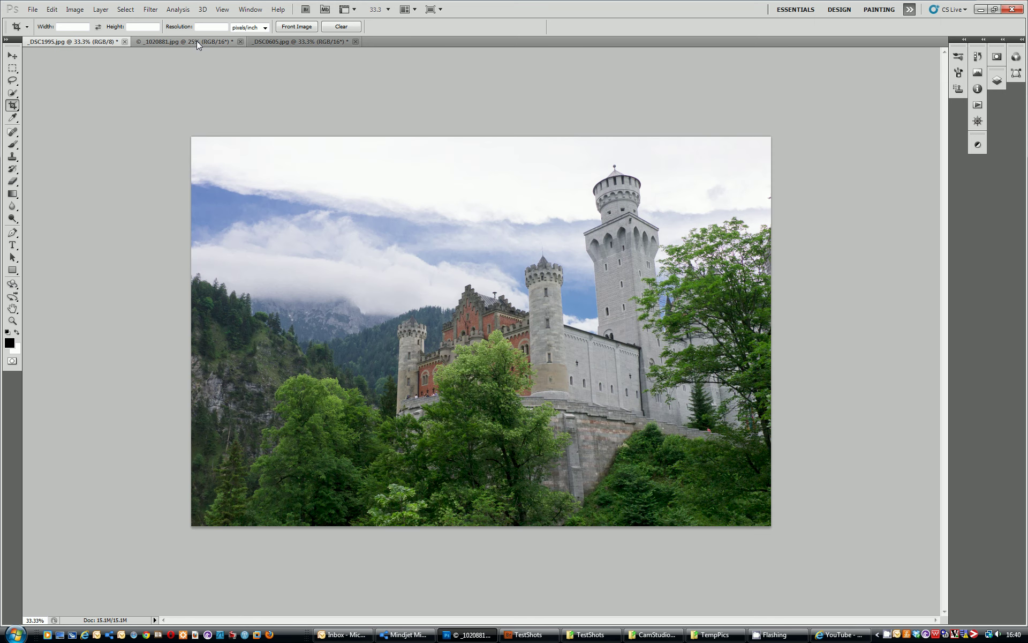
left_click(305, 41)
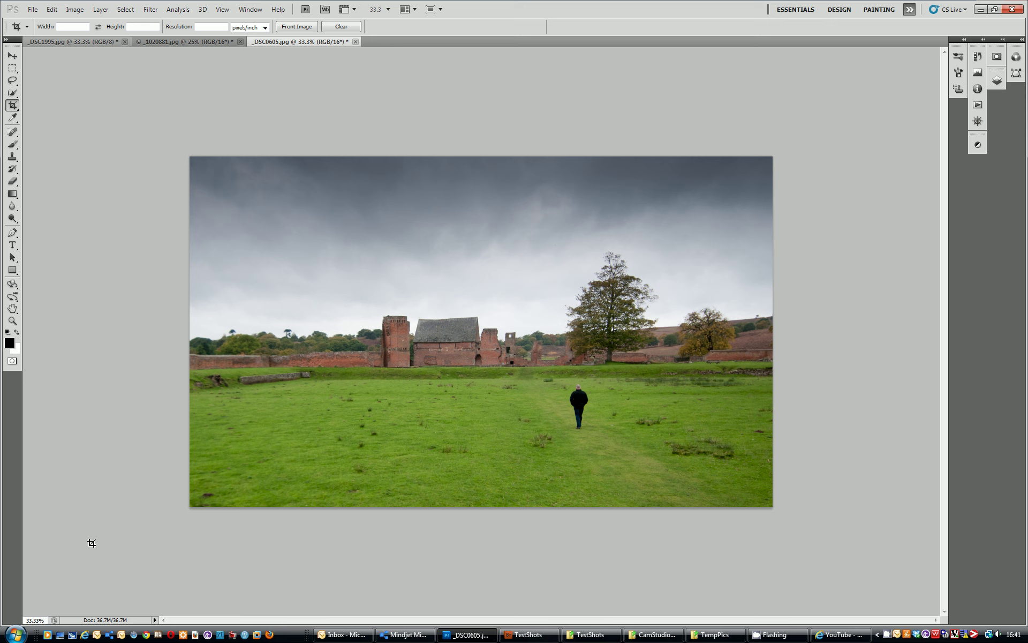
Open the TempPics folder on the Temps (X:) drive in Windows Explorer
left_click(14, 635)
left_click(169, 483)
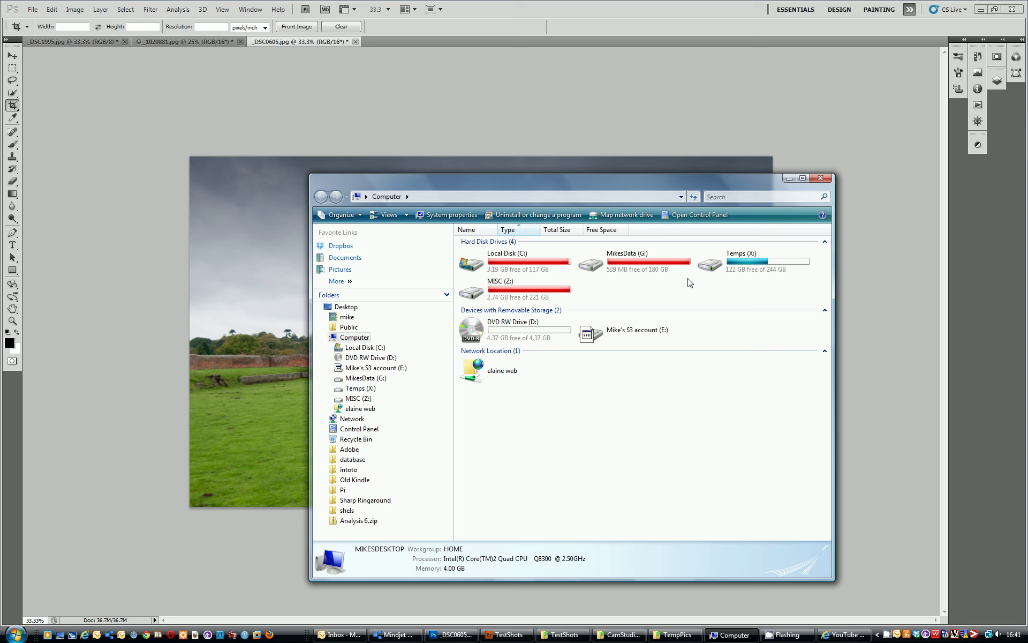
double_click(716, 266)
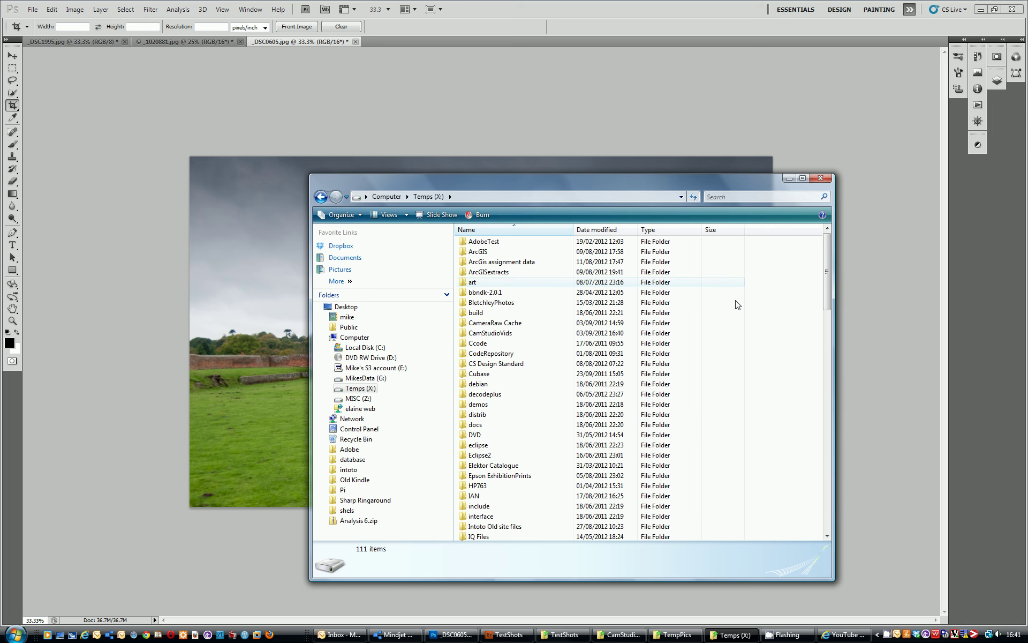
left_click_drag(827, 283, 832, 410)
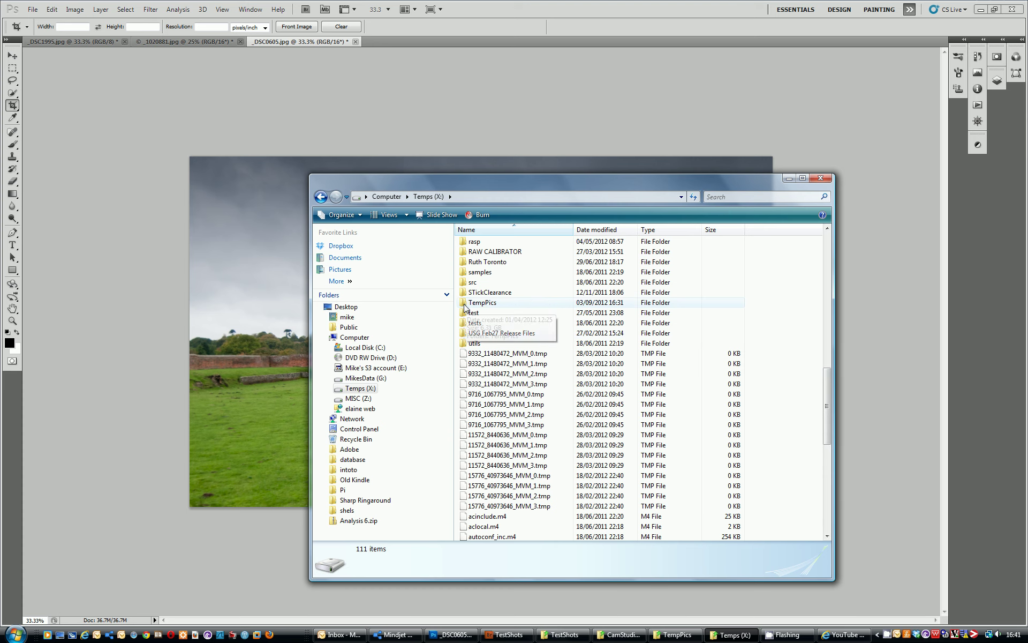
double_click(466, 303)
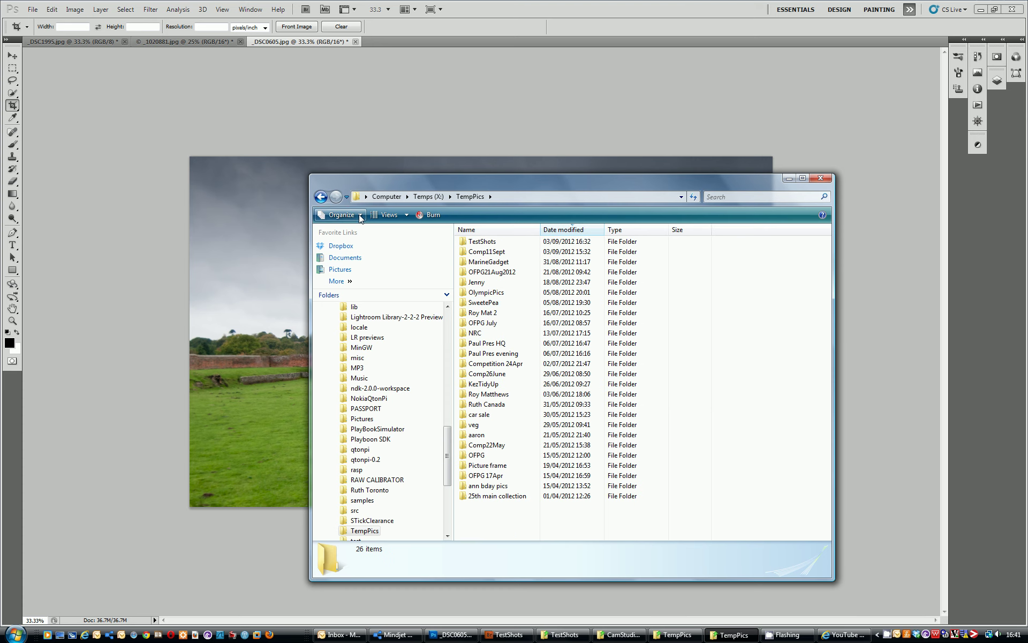
Create a new folder named ClubComp in TempPics, then close Explorer
left_click(343, 215)
left_click(358, 229)
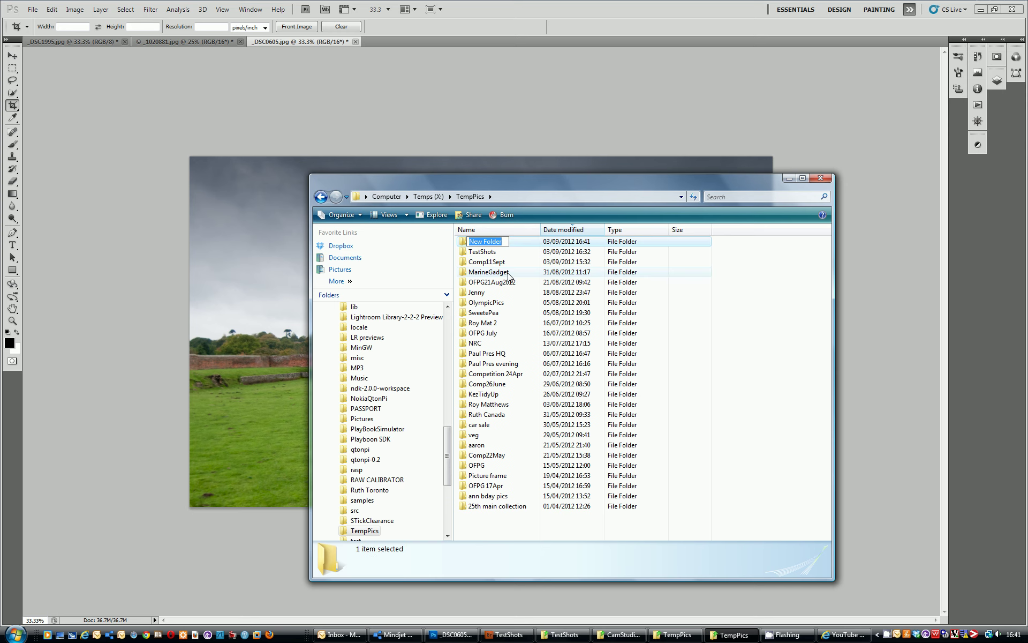
type("ClubComp")
key("Return")
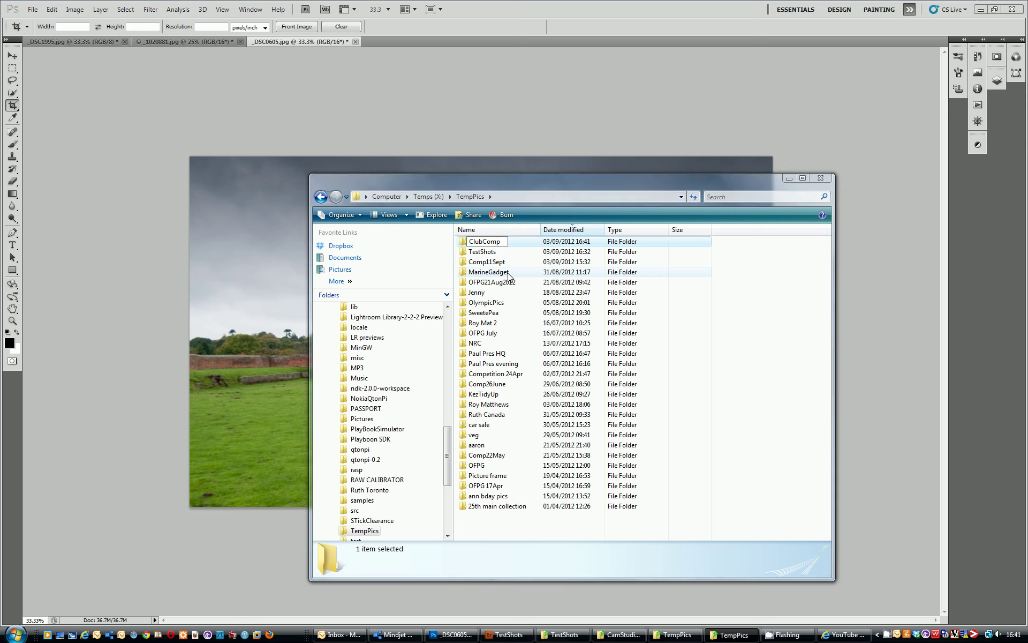
left_click(828, 179)
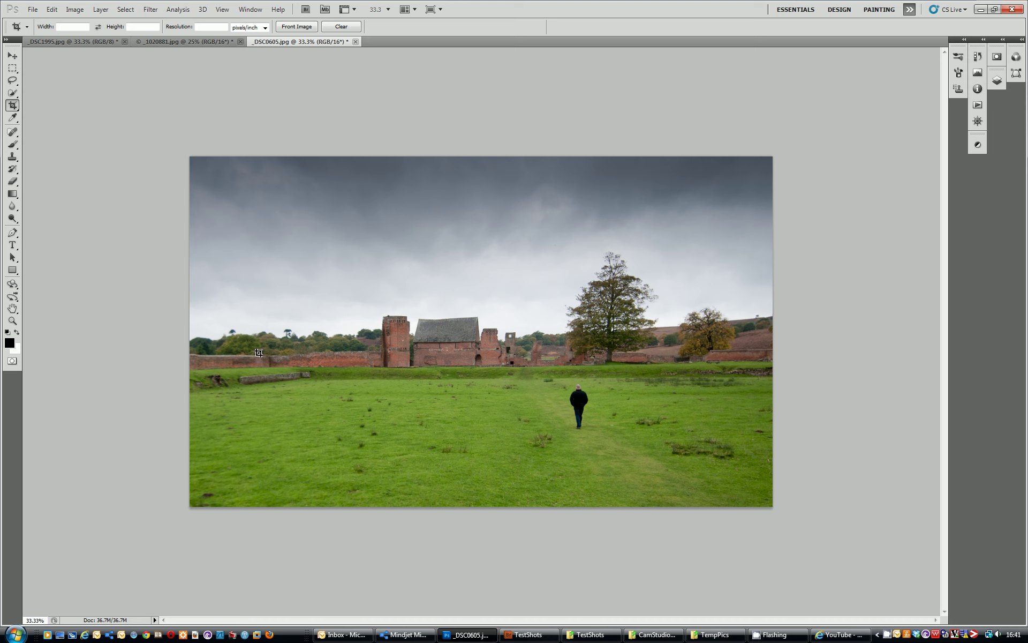
Launch File > Scripts > Image Processor and move its dialog off the photo
left_click(34, 10)
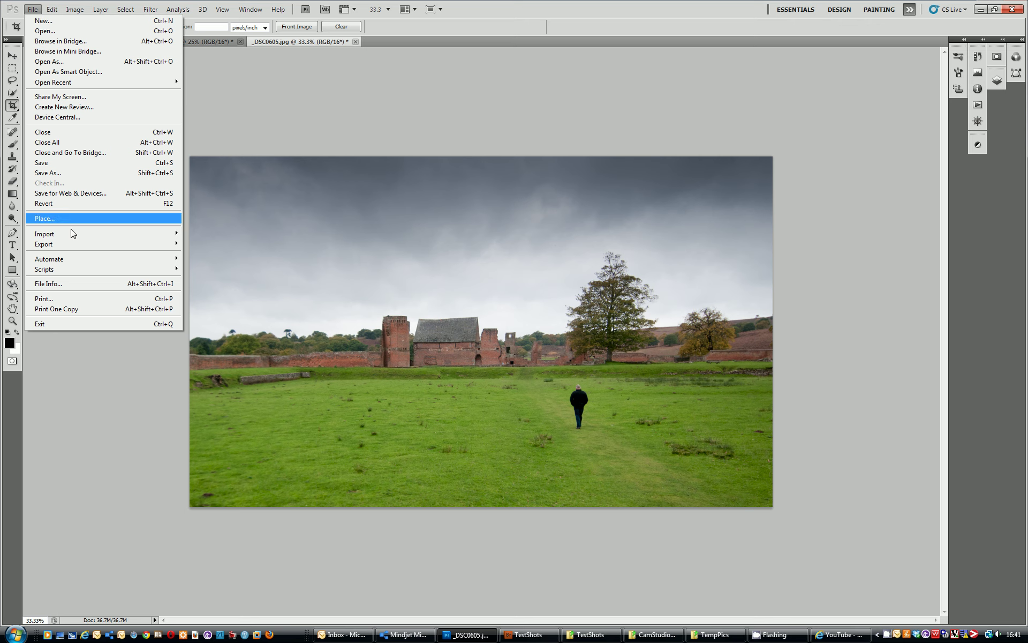
mouse_move(60, 270)
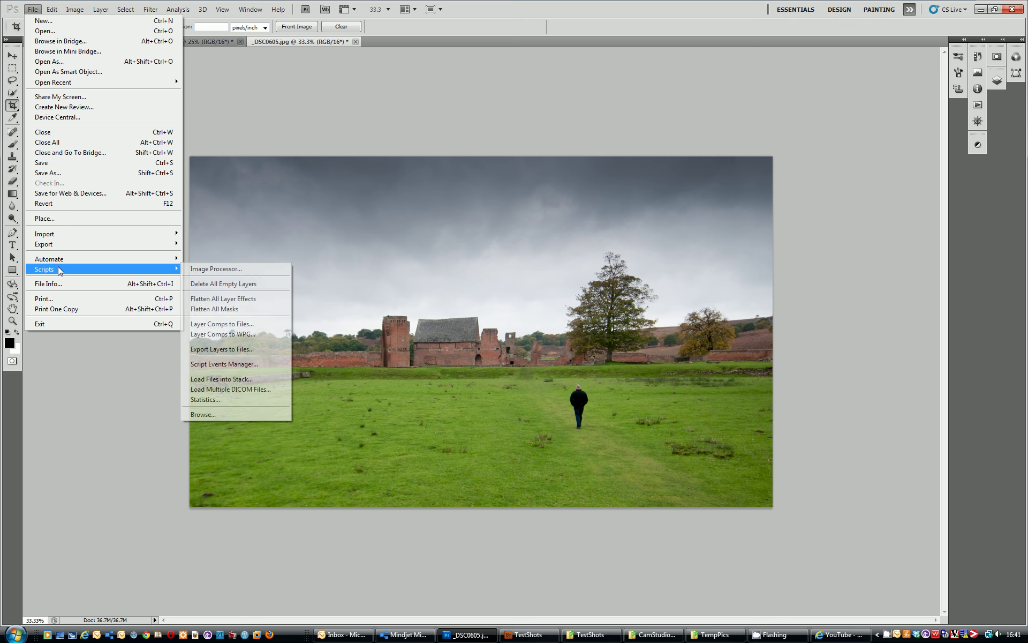
left_click(214, 270)
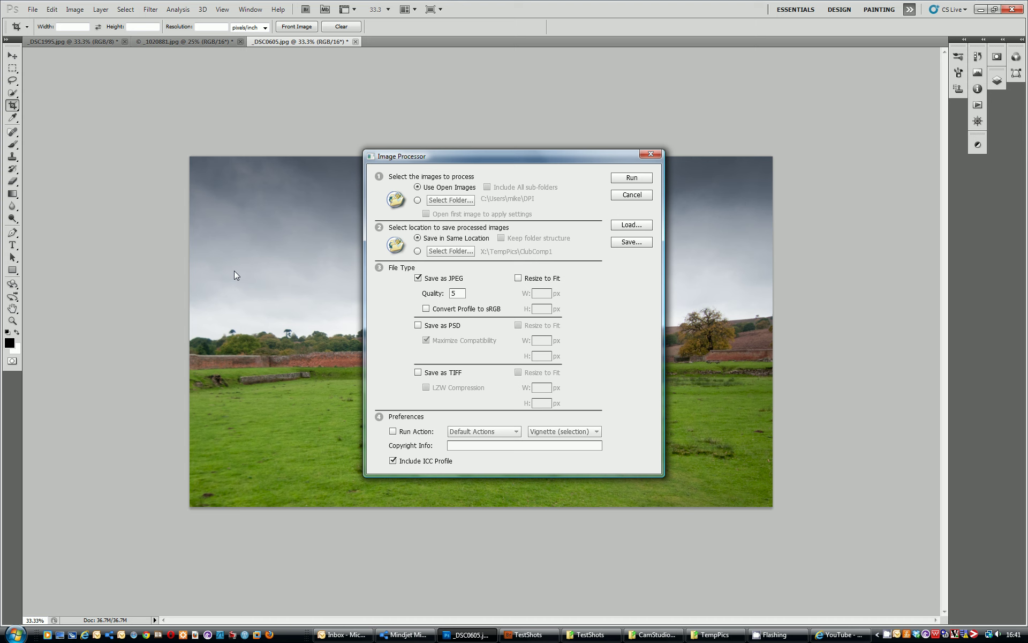
left_click_drag(537, 162, 399, 169)
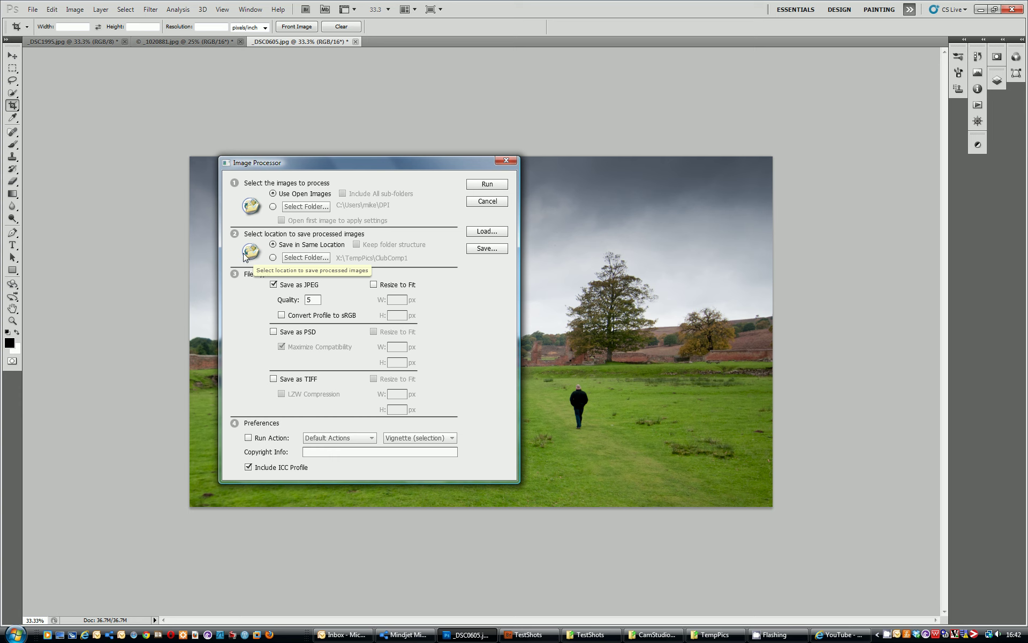
Switch output to Select Folder and choose X:\TempPics\ClubComp as the destination
left_click(273, 258)
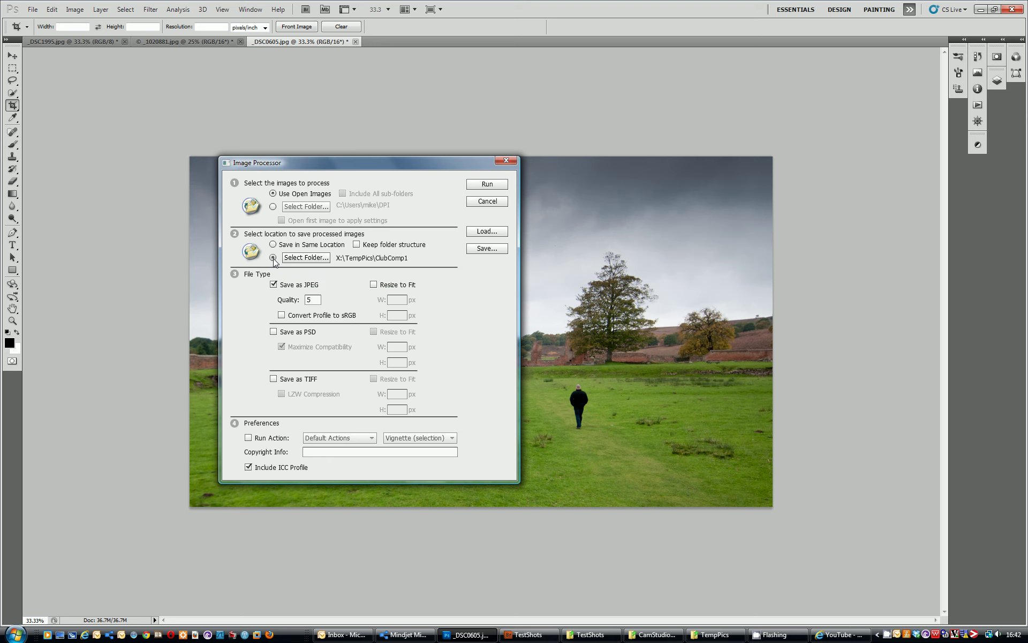
left_click(313, 258)
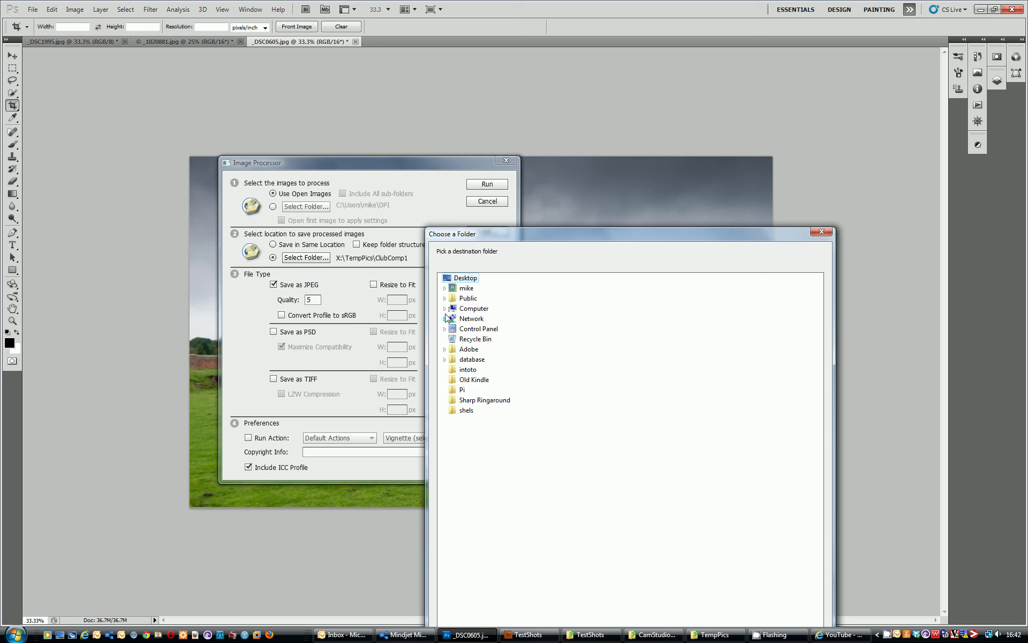
left_click(445, 309)
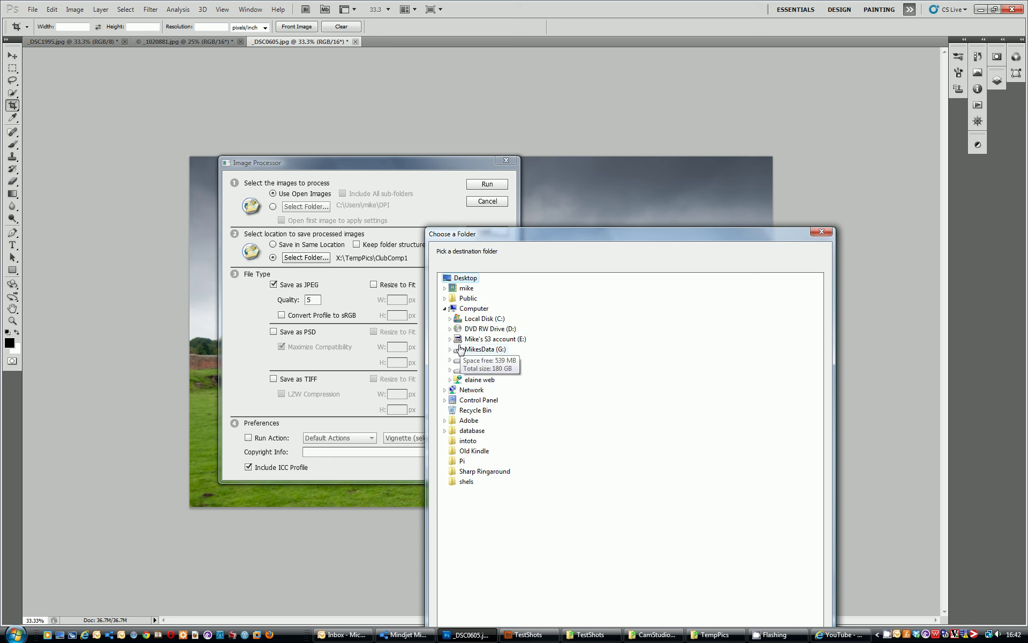
left_click(449, 361)
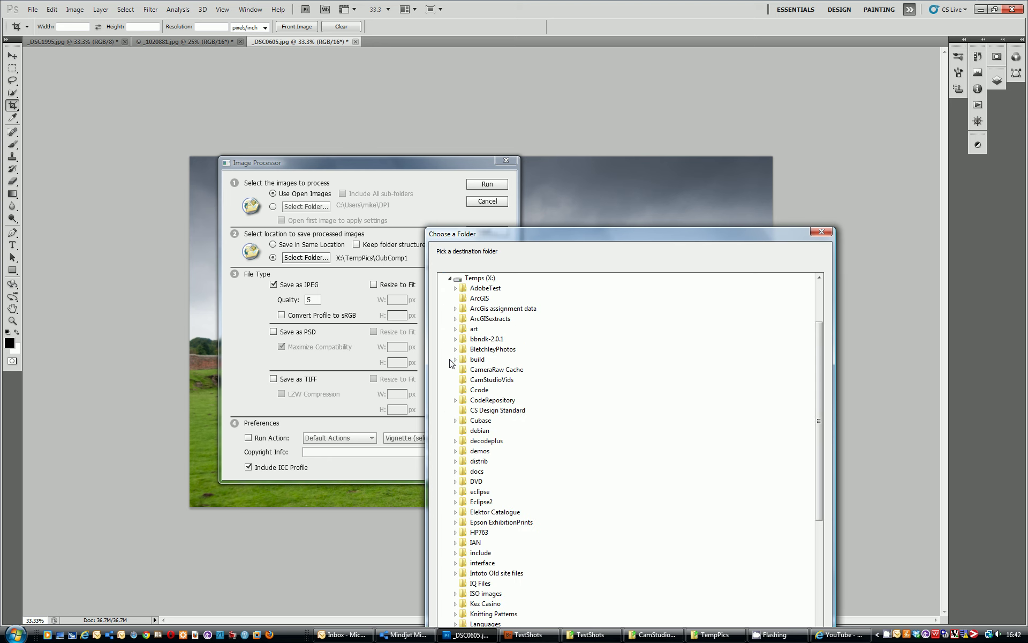
left_click_drag(610, 233, 648, 65)
scroll(596, 393, "down", 9)
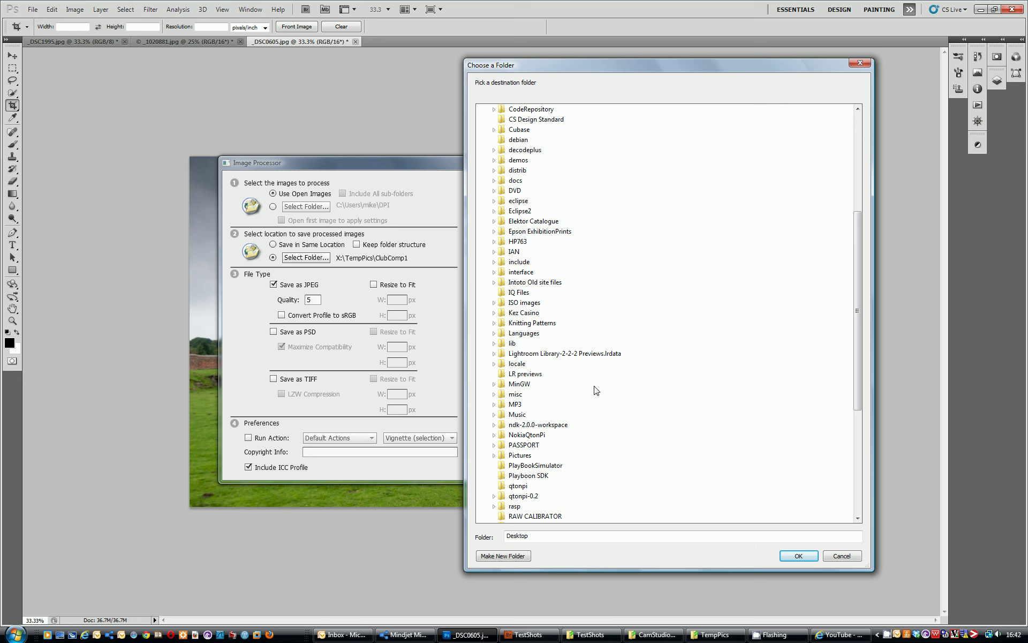
double_click(501, 415)
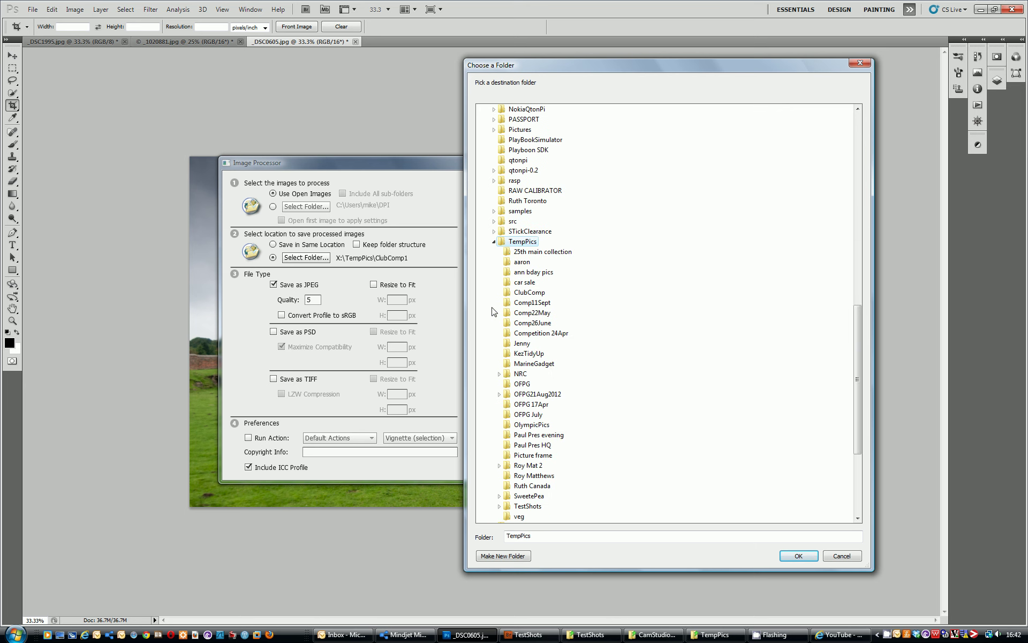
left_click(511, 294)
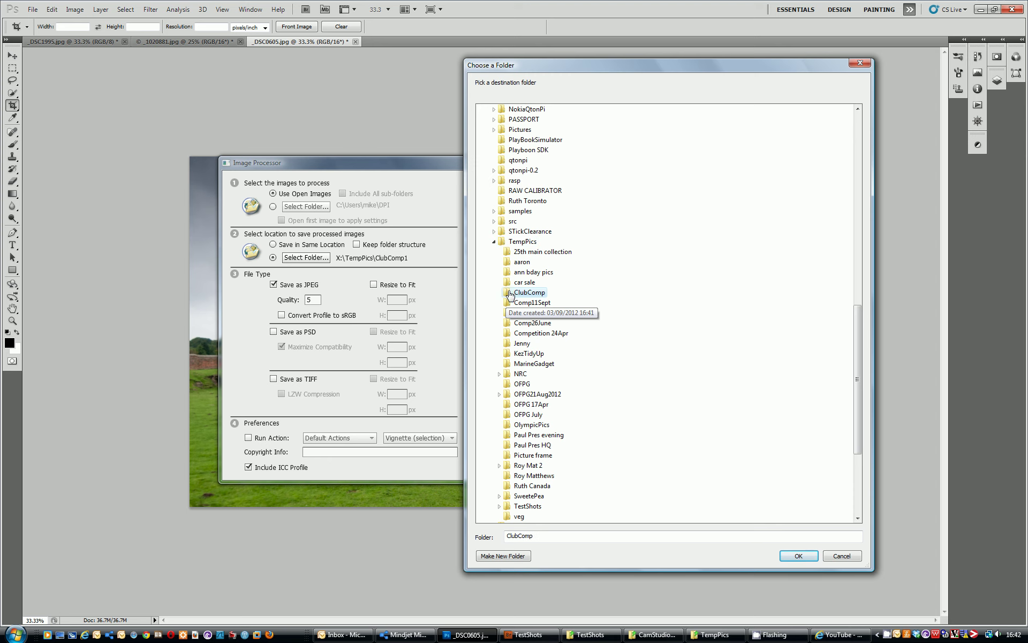
Confirm ClubComp as the destination and set JPEG quality to 10
left_click(801, 556)
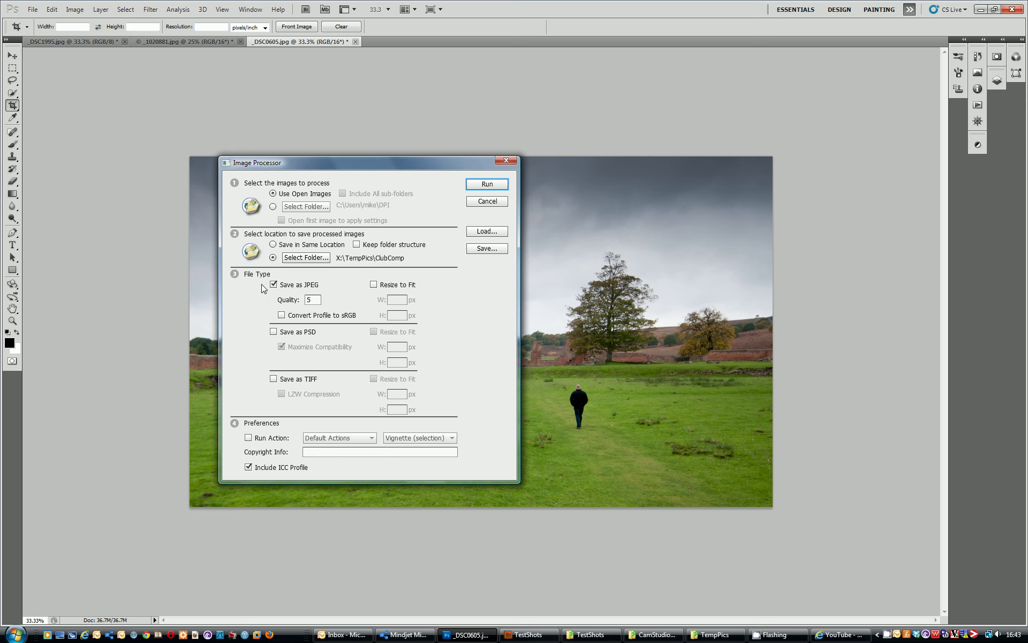
double_click(317, 299)
type("10")
Enable Resize to Fit with maximum width 1400 and height 1050 px
left_click(374, 284)
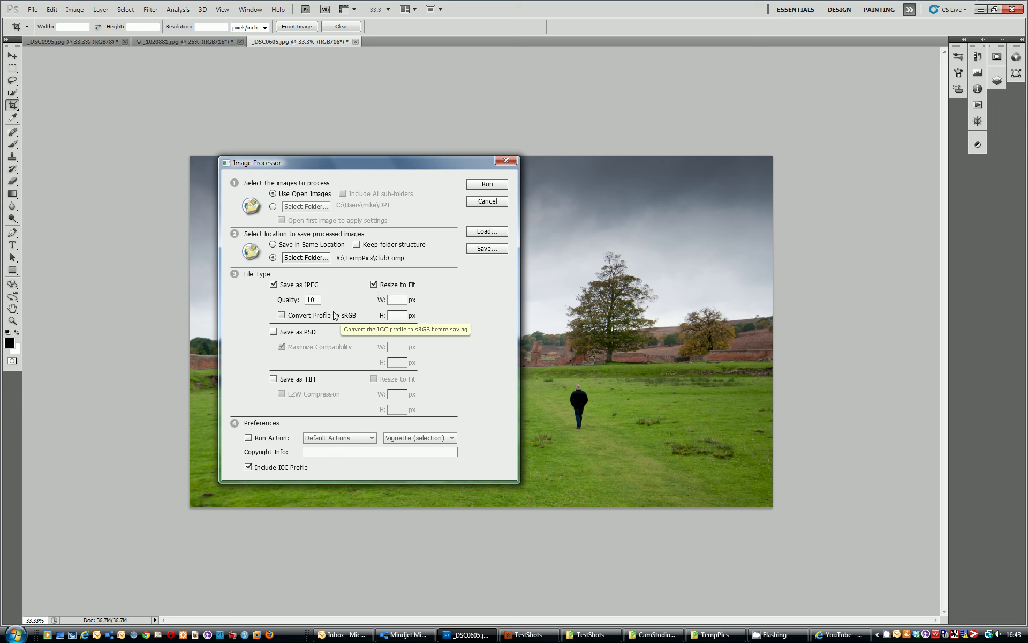
left_click(398, 299)
type("1400")
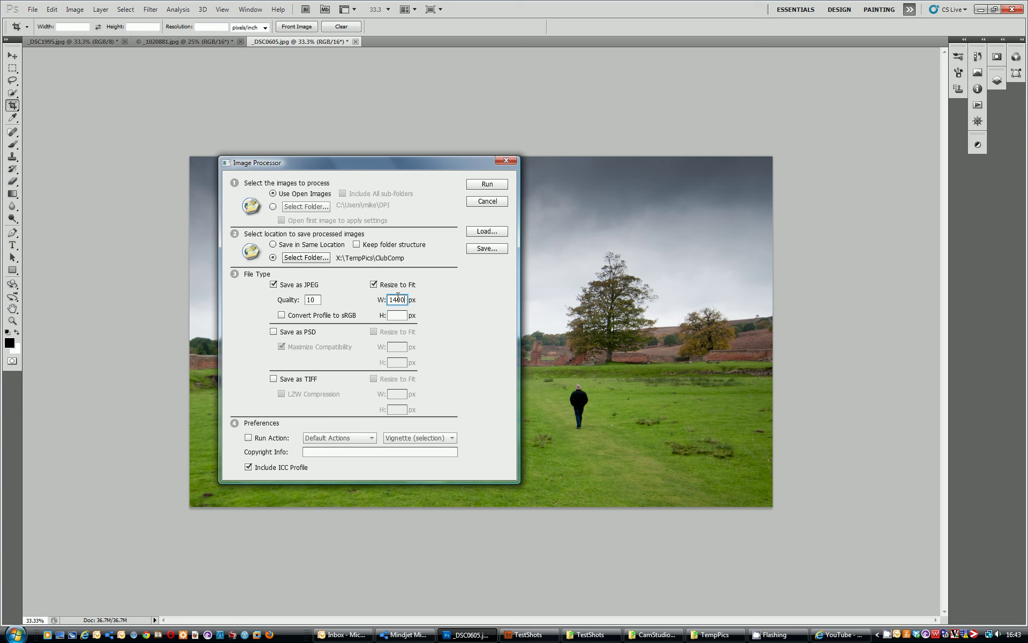
left_click(403, 314)
type("1050")
Tick Convert Profile to sRGB for the saved JPEGs
left_click(281, 316)
Run the Image Processor on the three open photos
left_click(487, 184)
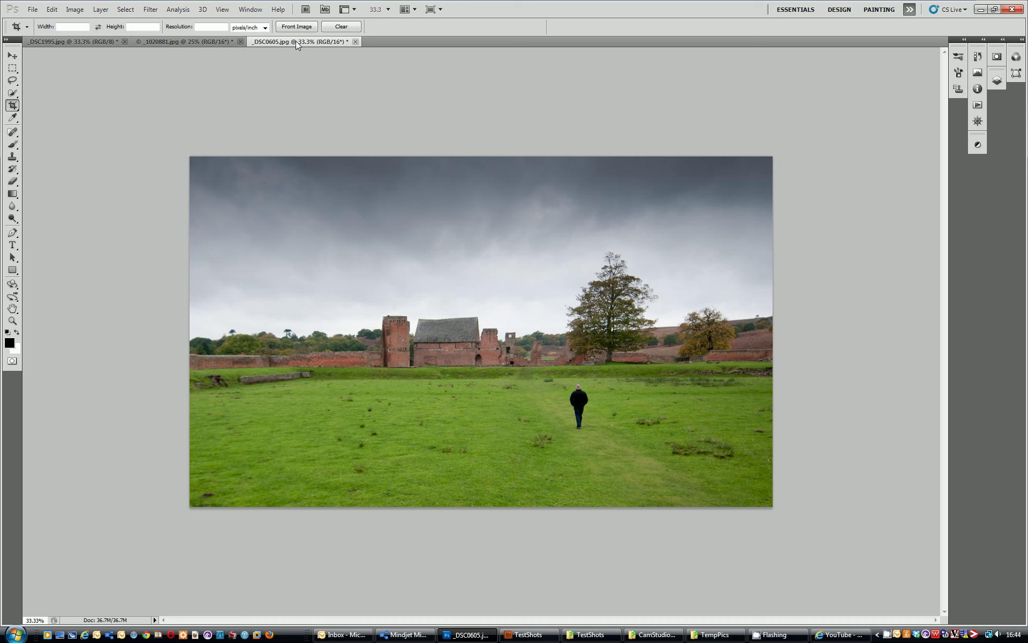
Check Image Size for the field, castle and beach photos, closing each dialog unchanged
left_click(74, 9)
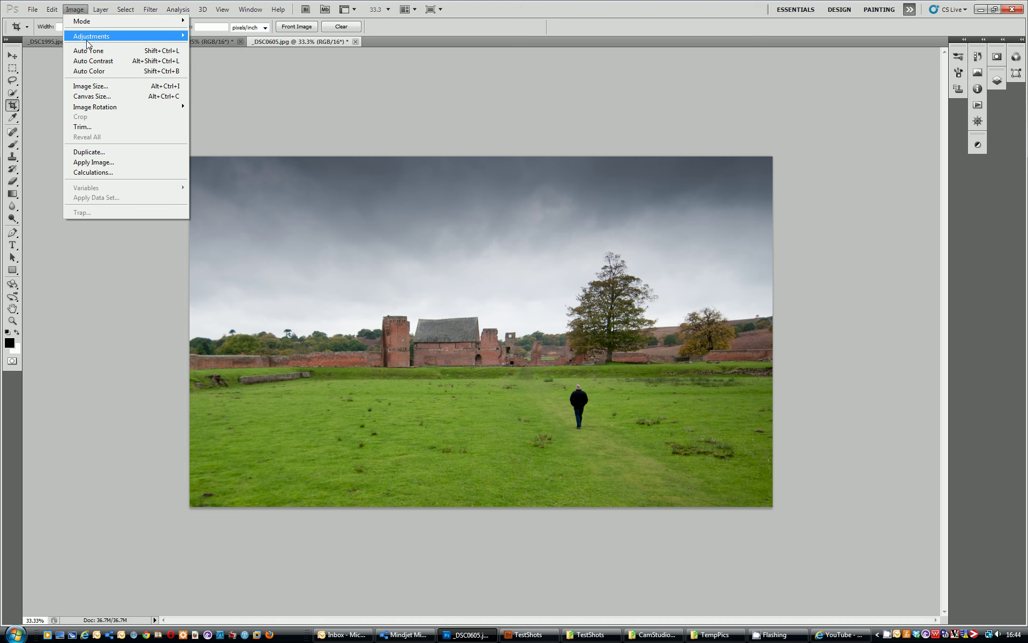
left_click(90, 86)
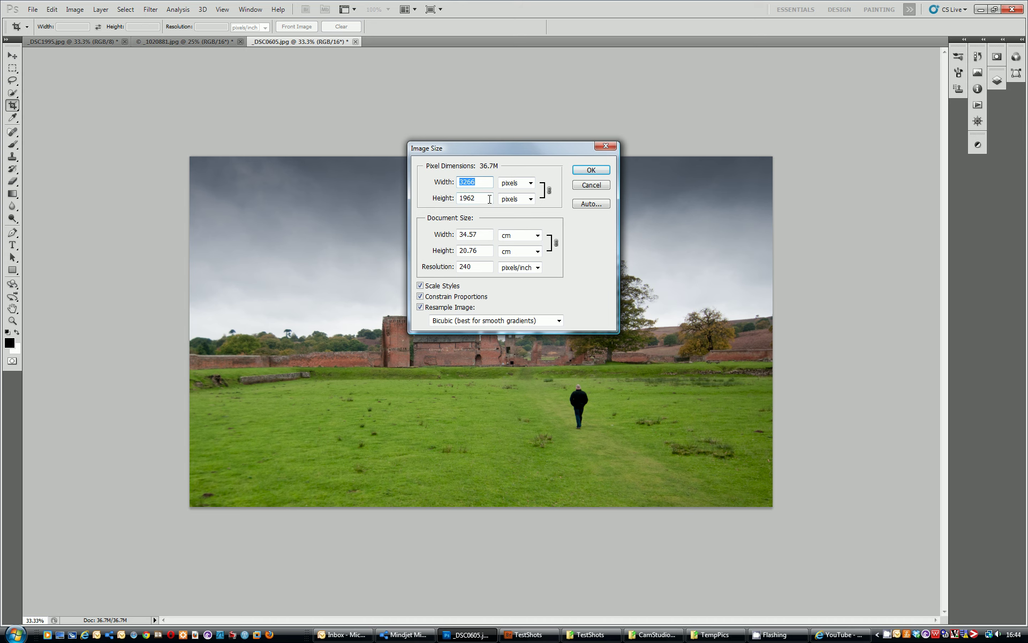
left_click(591, 187)
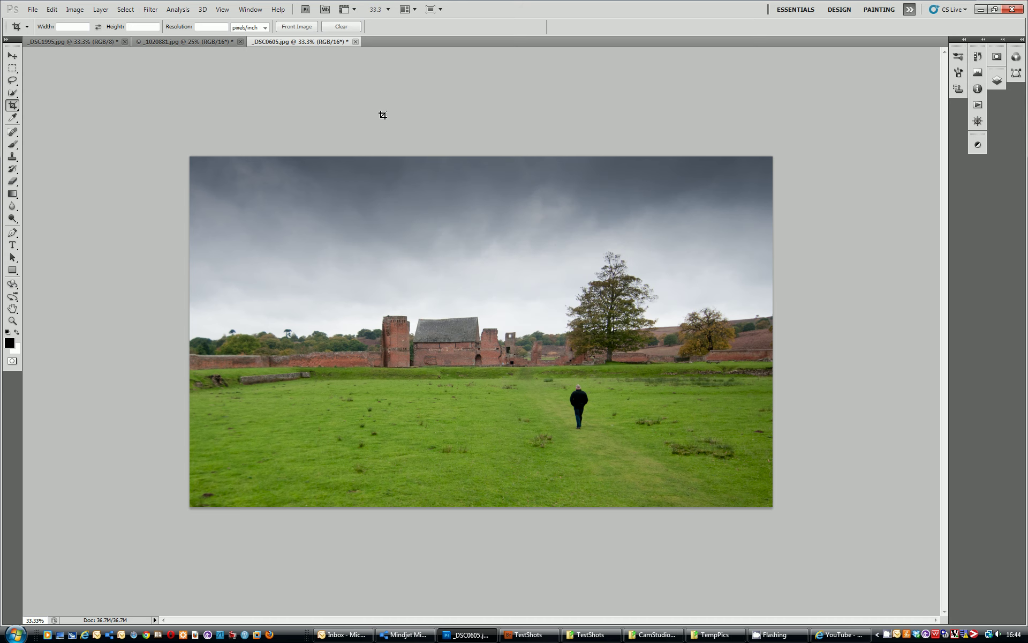
left_click(206, 41)
left_click(74, 9)
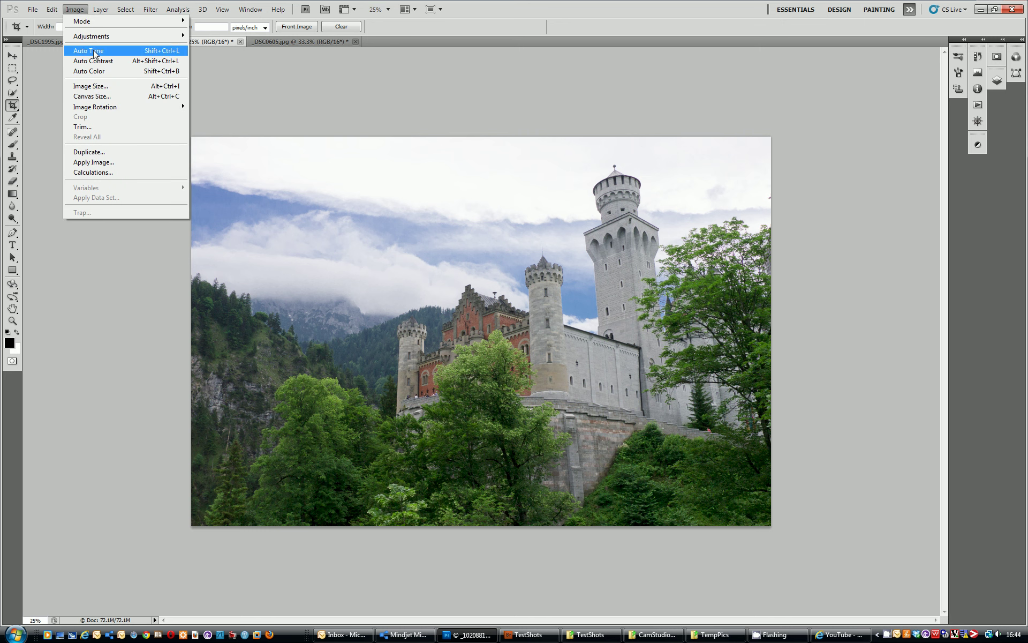
left_click(96, 86)
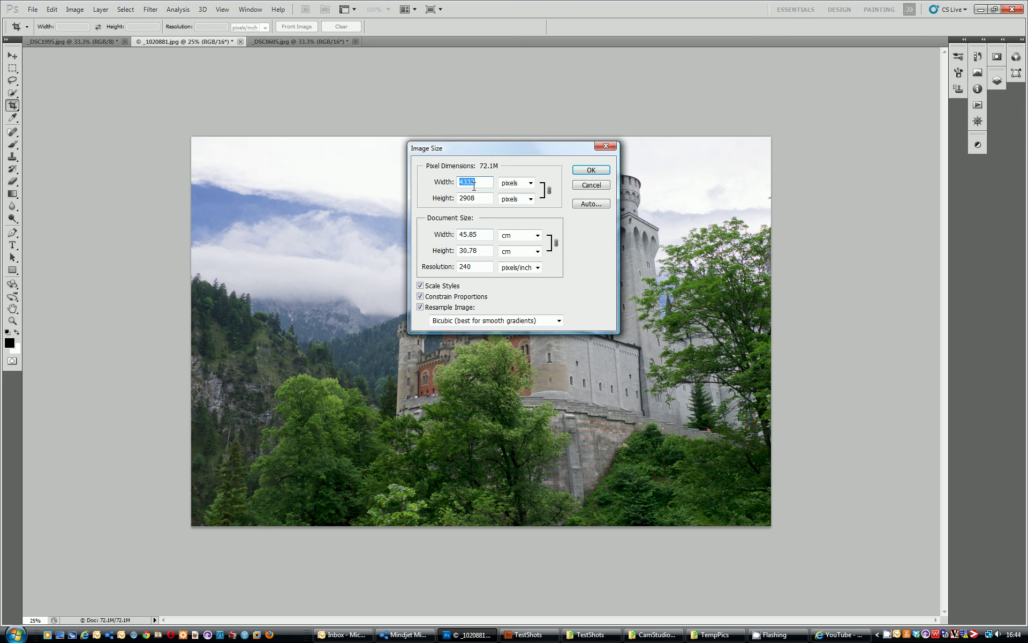
left_click(591, 170)
left_click(75, 39)
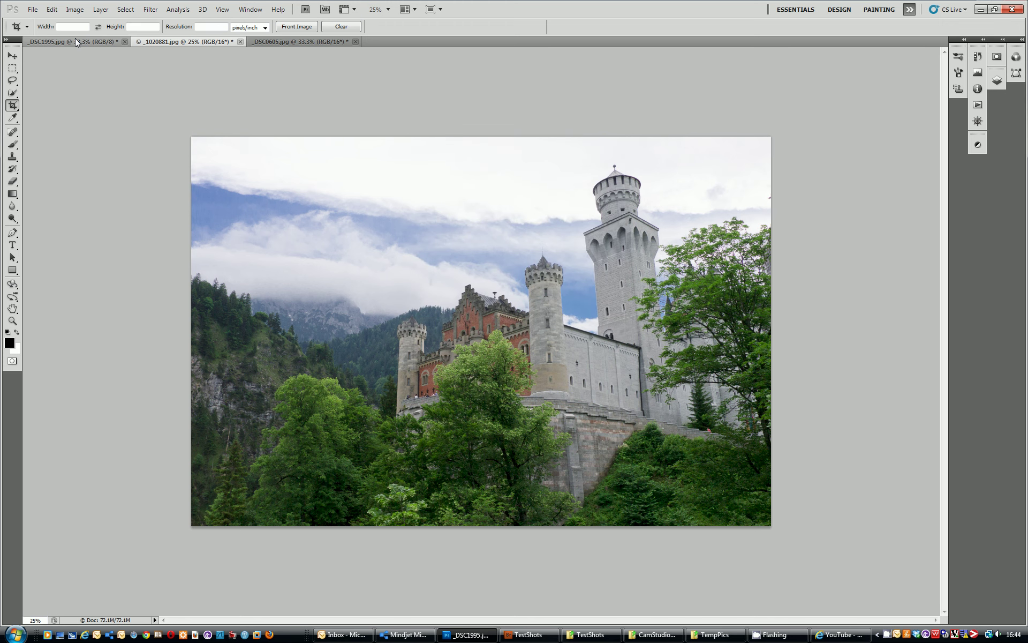
left_click(68, 10)
left_click(91, 85)
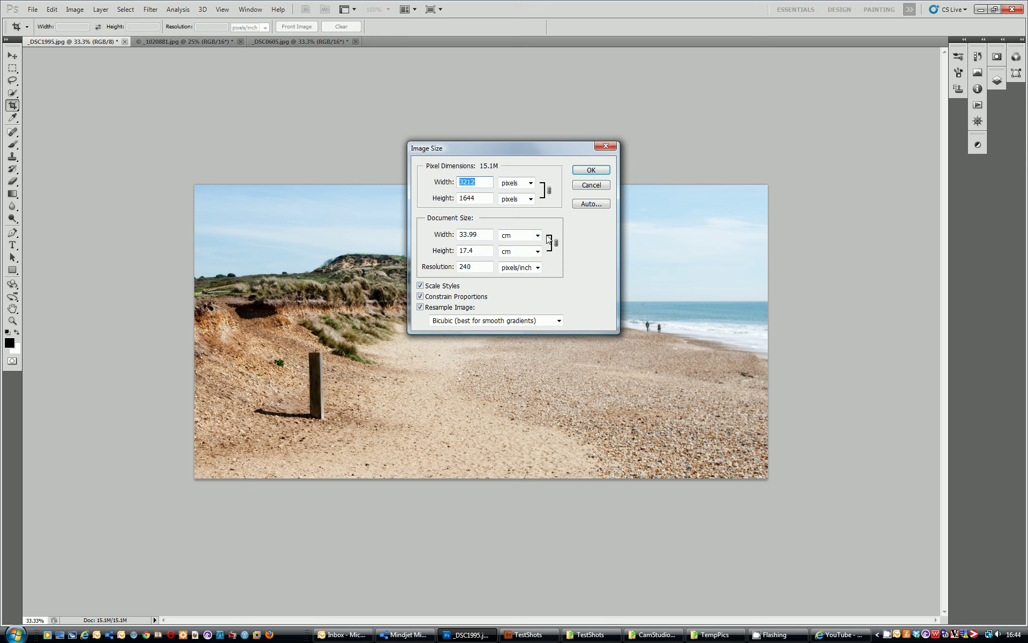
left_click(591, 170)
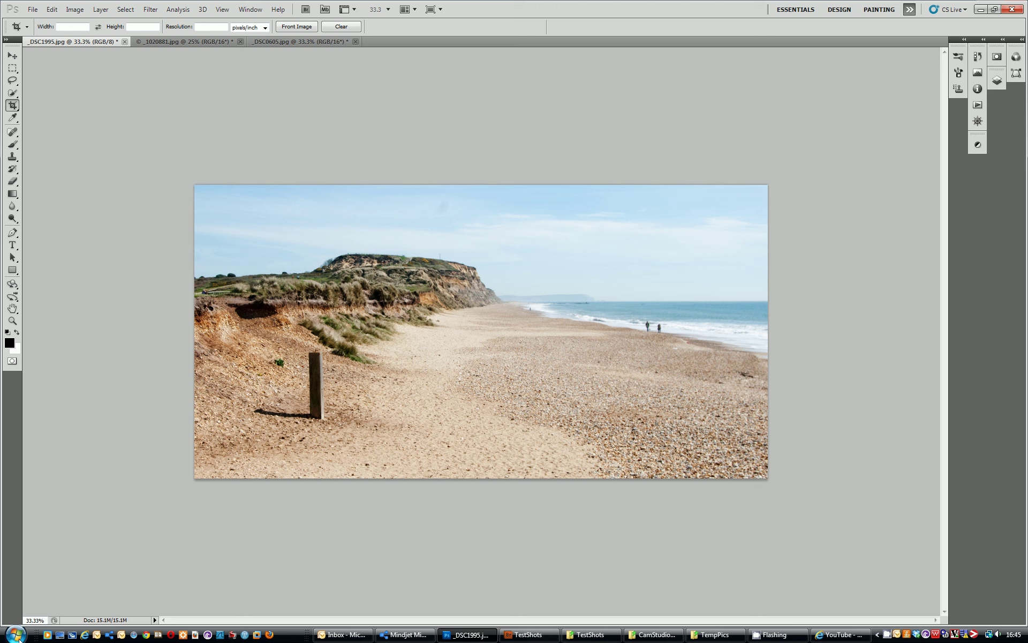
Bring back the TempPics Explorer window and open ClubComp, then its JPEG subfolder
left_click(715, 635)
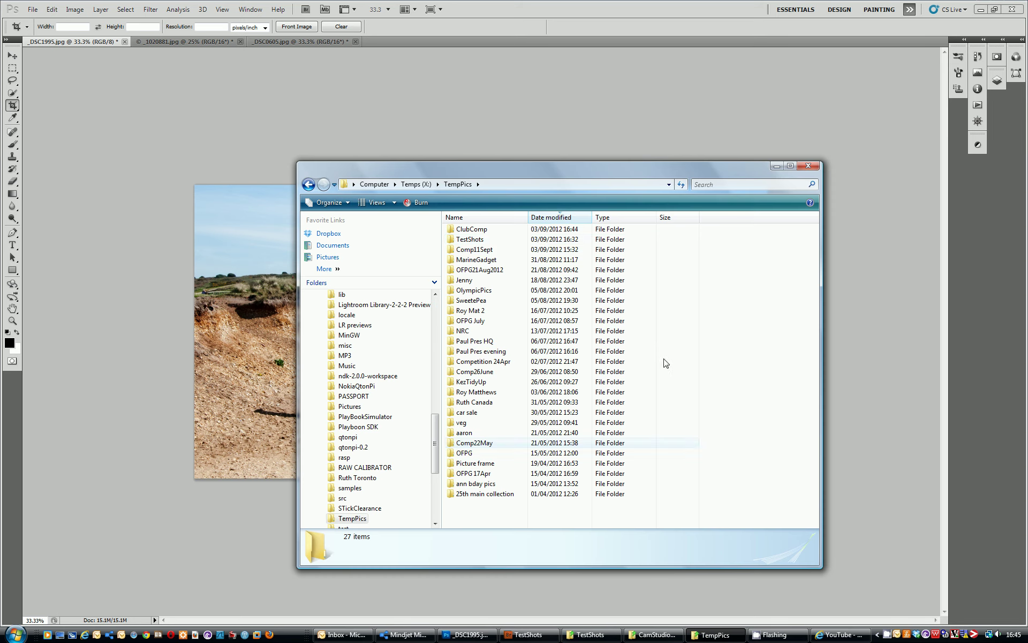
left_click(453, 231)
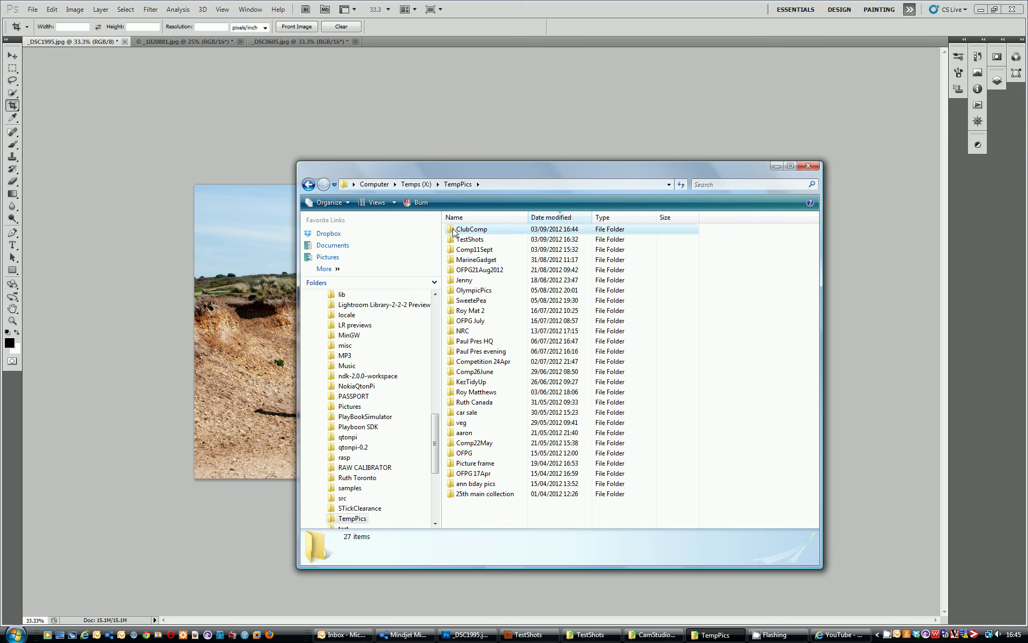
double_click(454, 230)
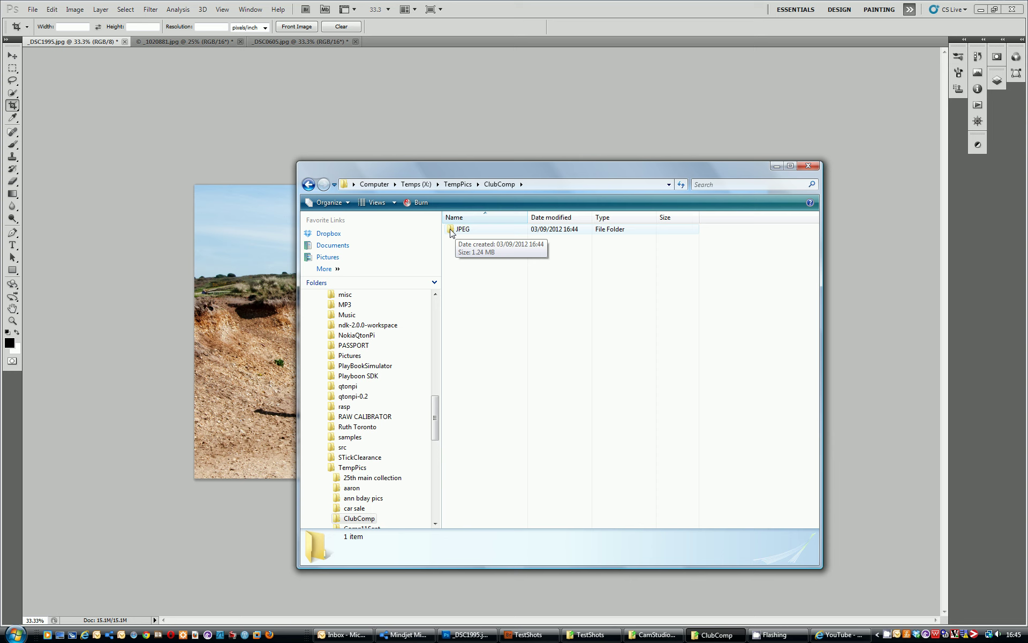
double_click(450, 230)
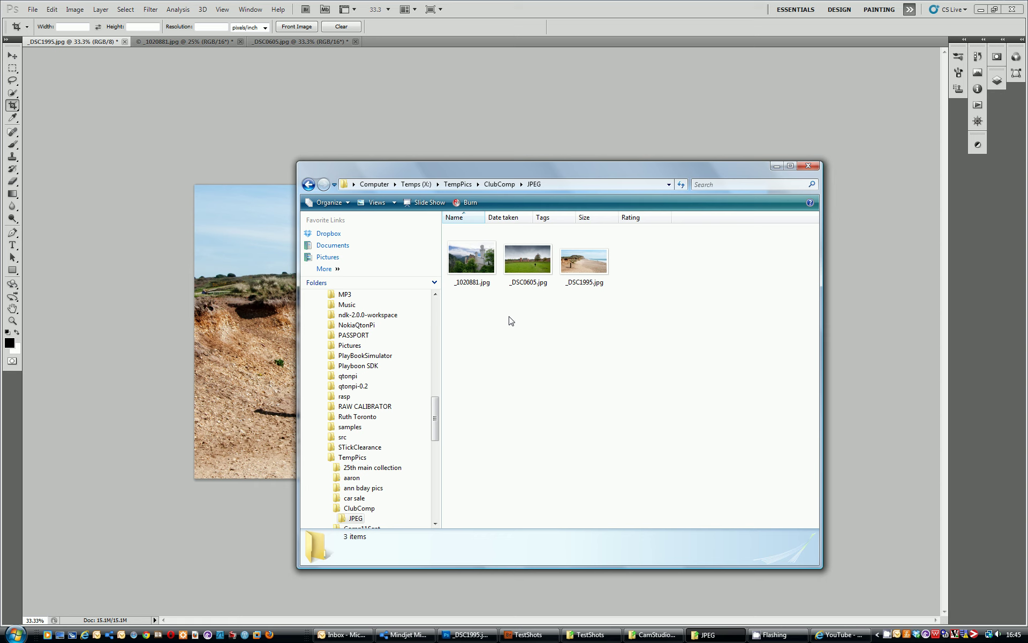
Preview the castle photo _1020881.jpg full size and close the preview
left_click(467, 285)
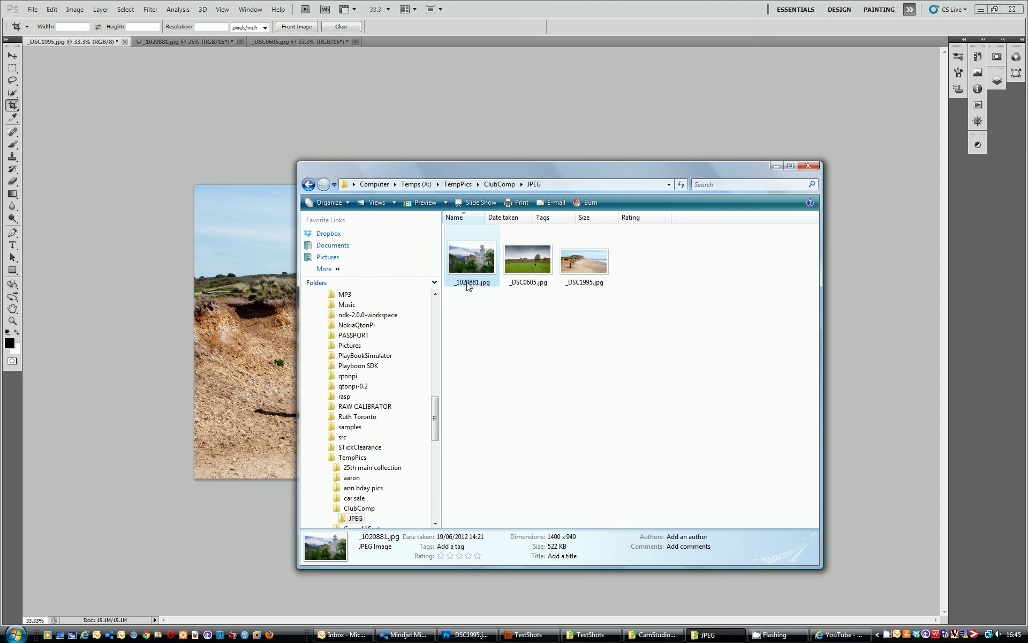
double_click(468, 286)
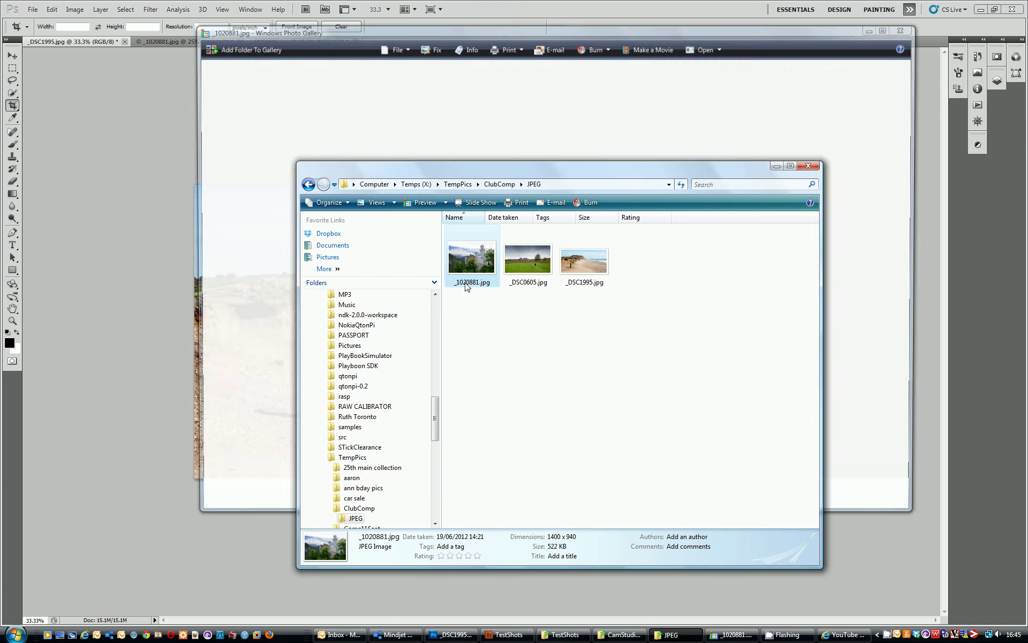
left_click(903, 30)
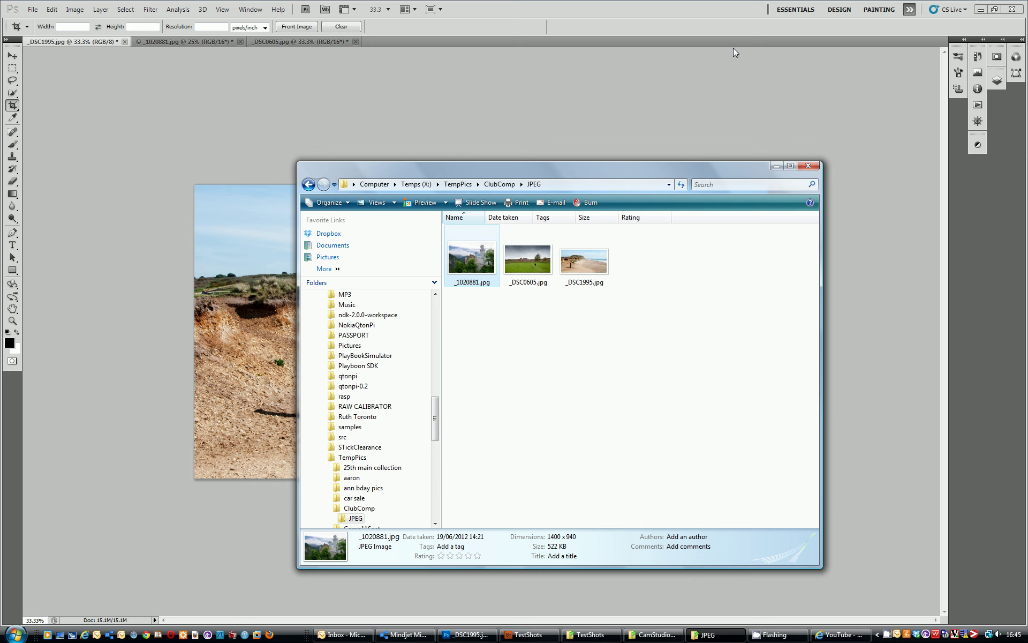
Rename _1020881.jpg to the photographer's name plus _Castle_NA.jpg
left_click(461, 282)
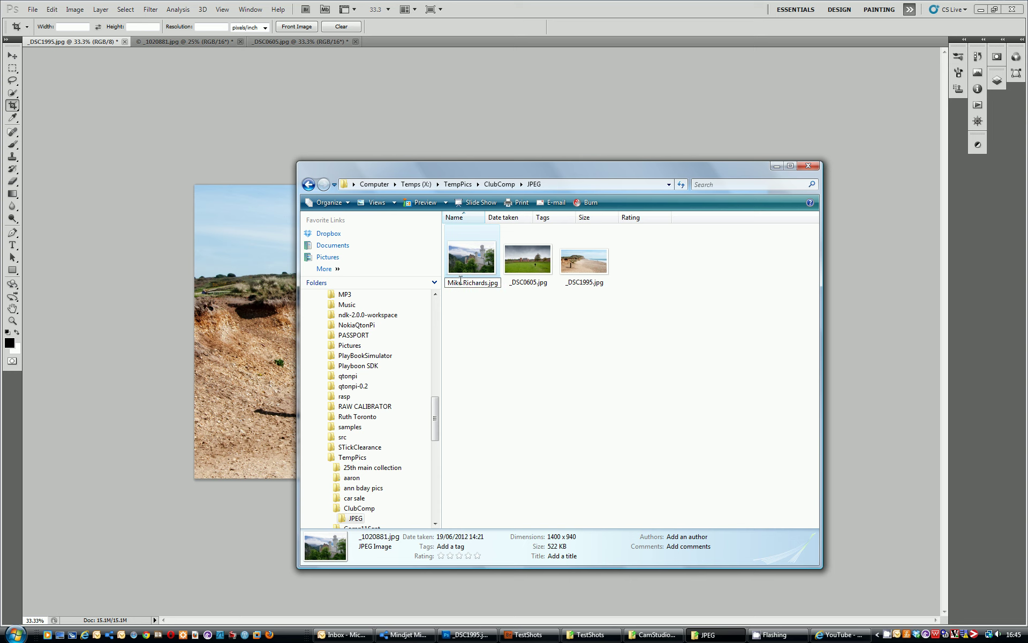
type("_Cast")
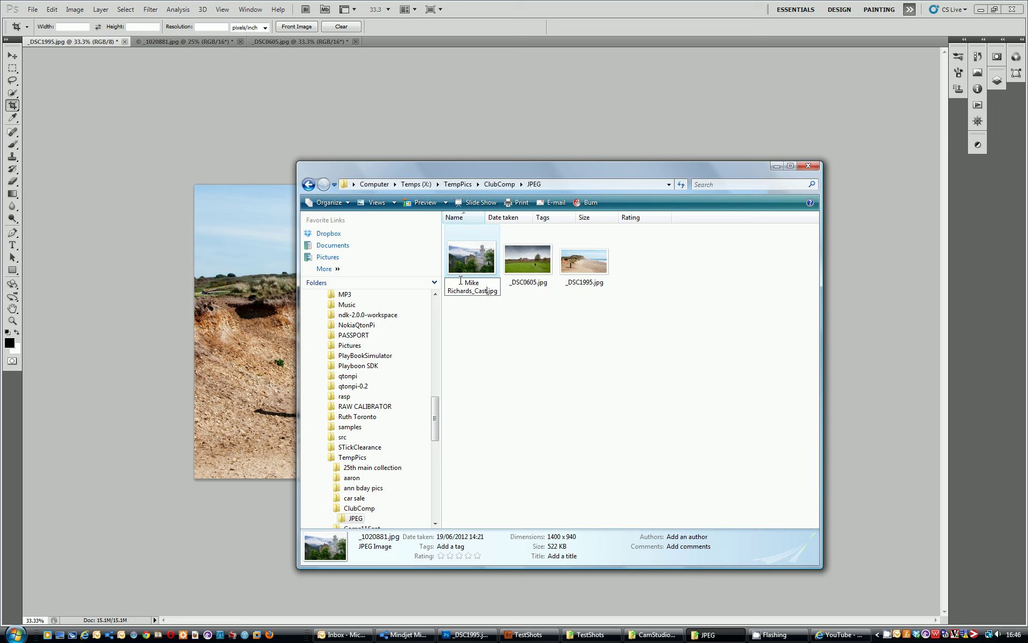
type("le")
type("_NA")
key("Return")
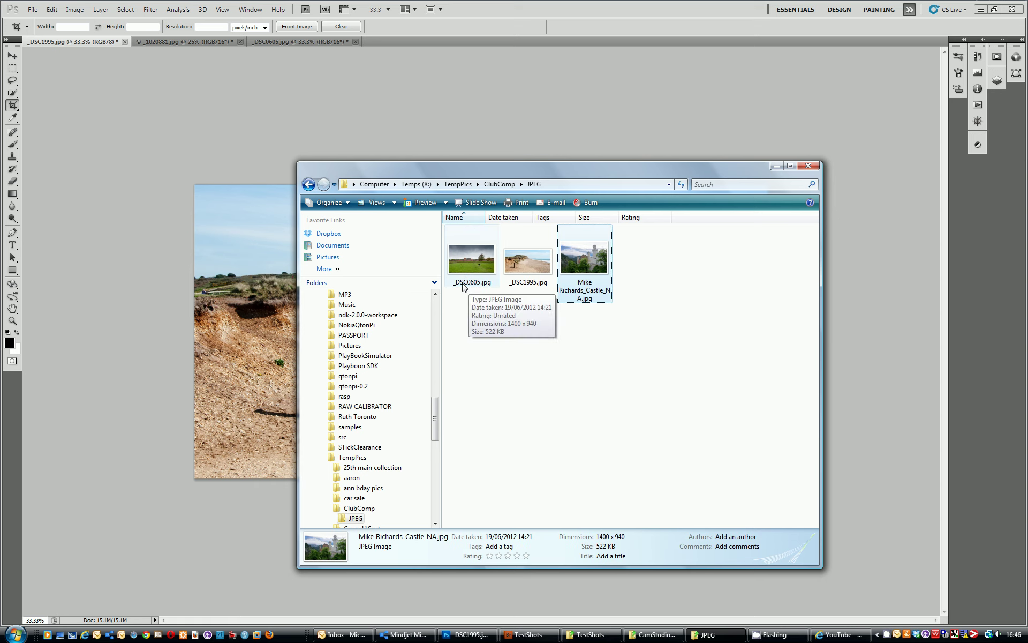
Preview _DSC0605.jpg, then type the photographer's name plus _Field_NA as its new name
double_click(464, 286)
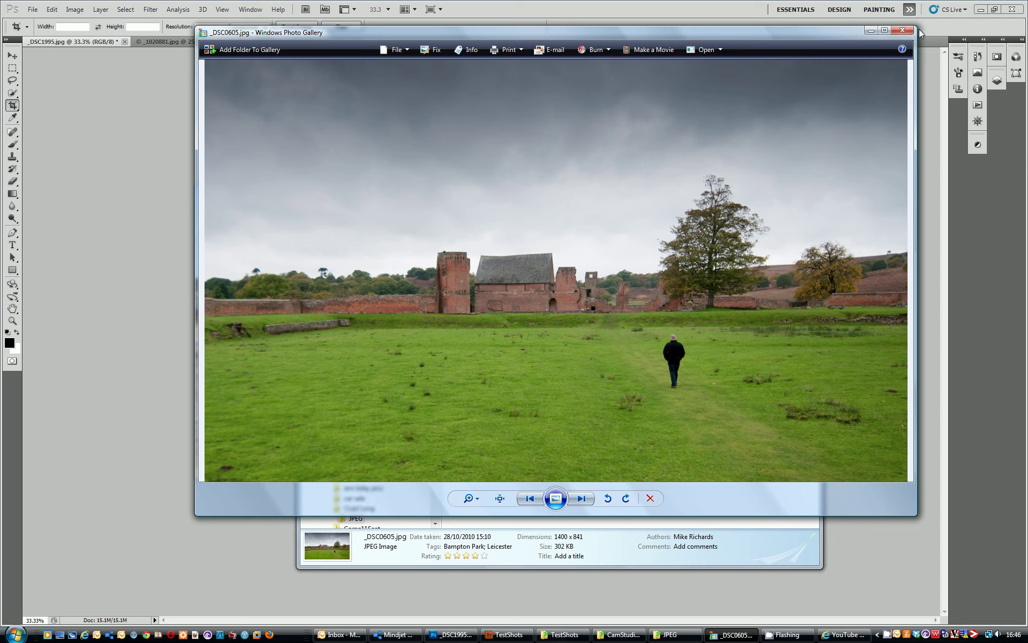
left_click(903, 31)
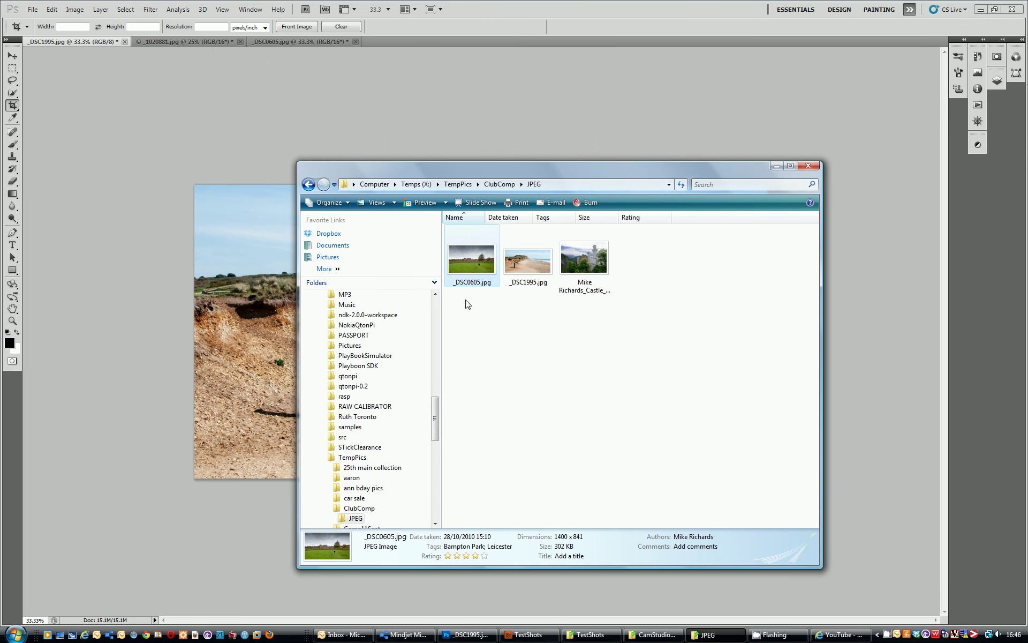
left_click(467, 284)
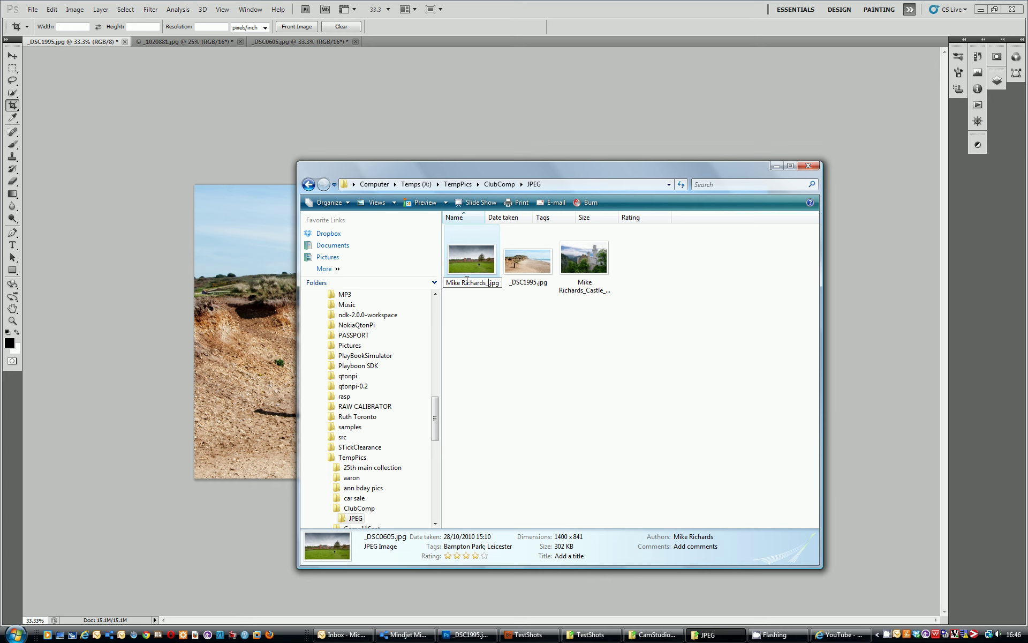
type("Field")
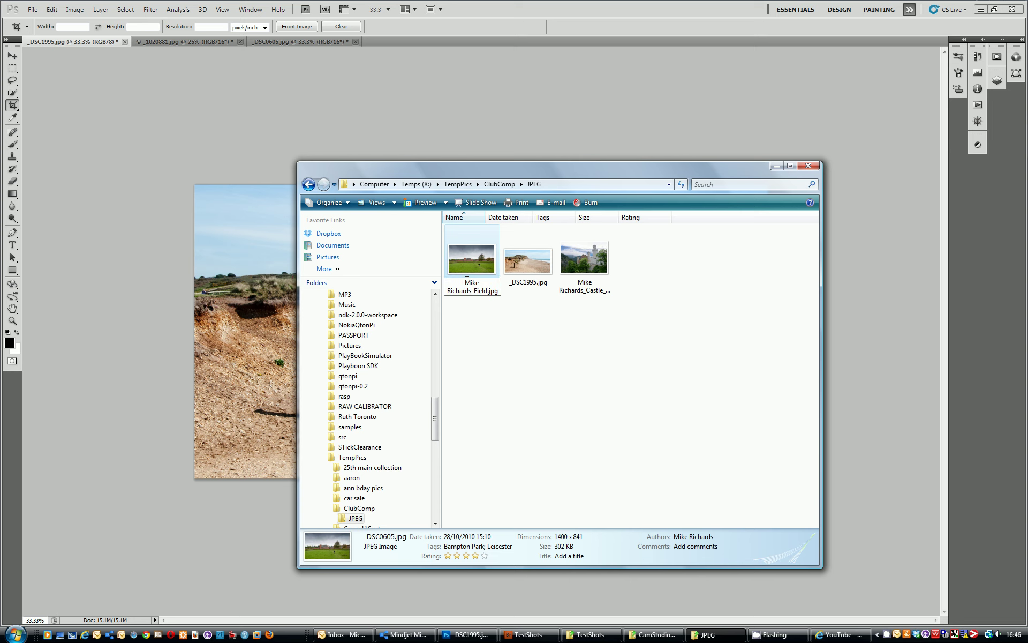
type("_NA")
Confirm the field photo's new name, then rename _DSC1995.jpg to the photographer's name plus '_Beach_NA'
left_click(517, 295)
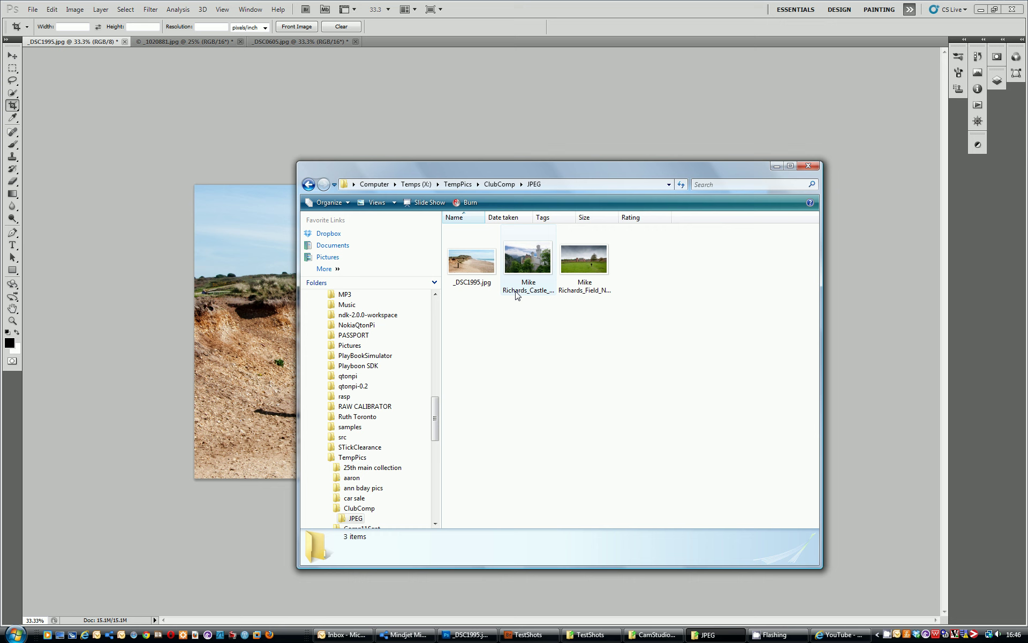
left_click(460, 285)
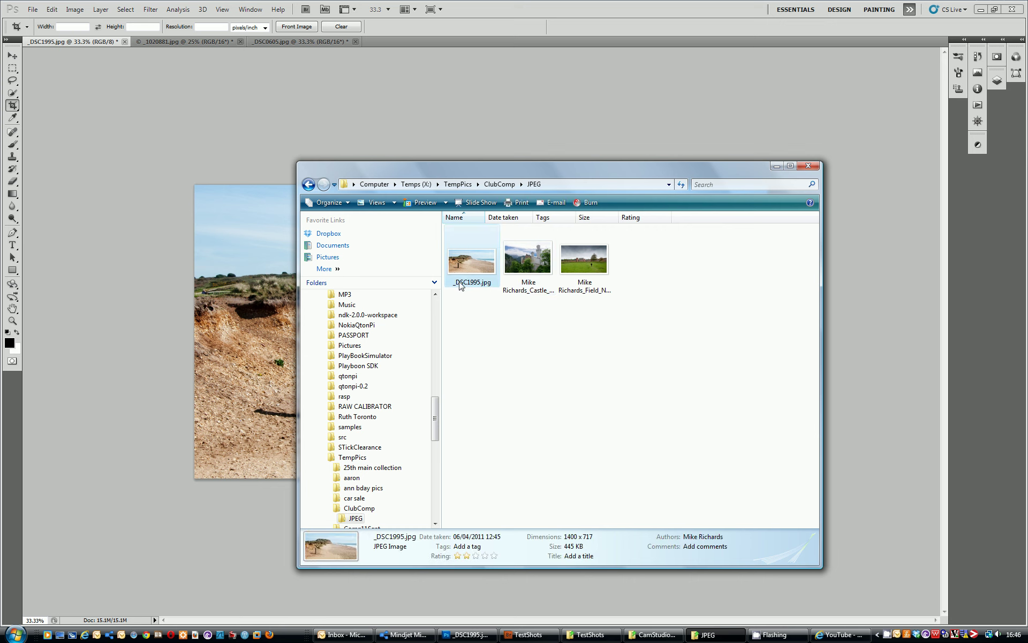
left_click(459, 284)
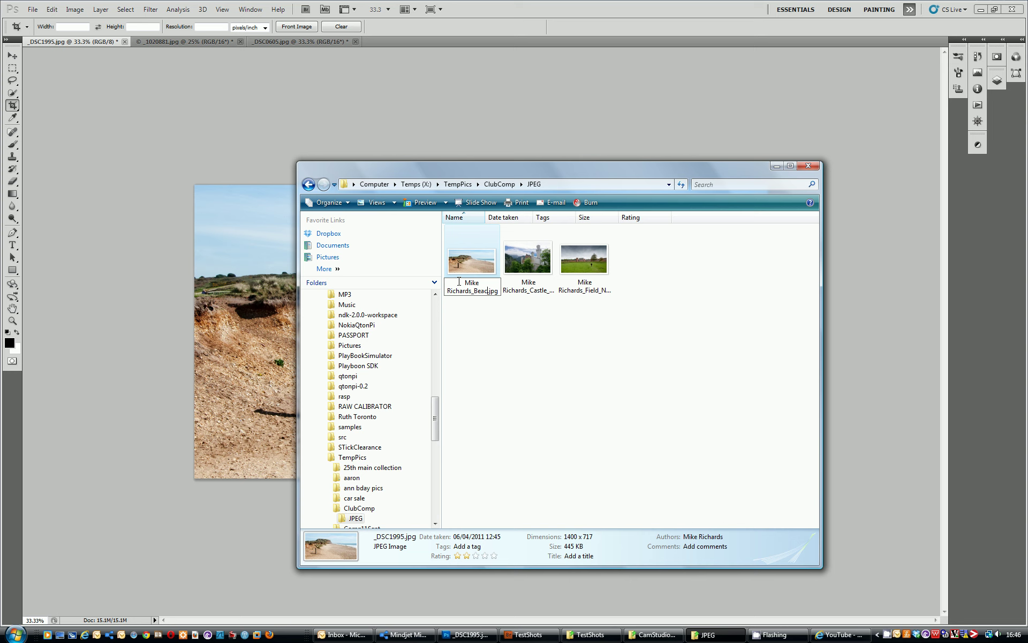
type("_NA")
key("Return")
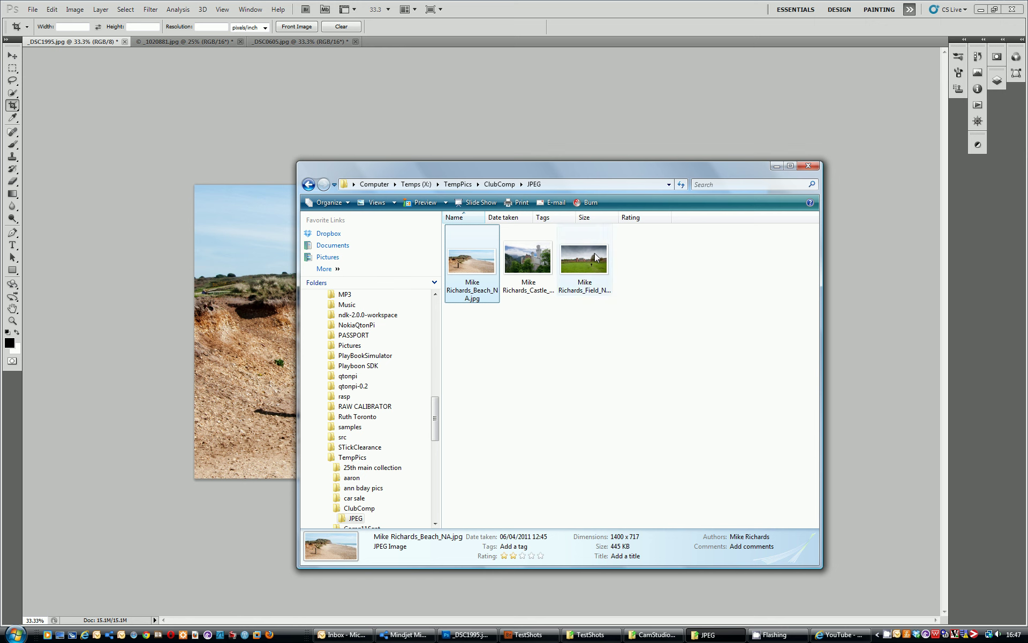
mouse_move(593, 256)
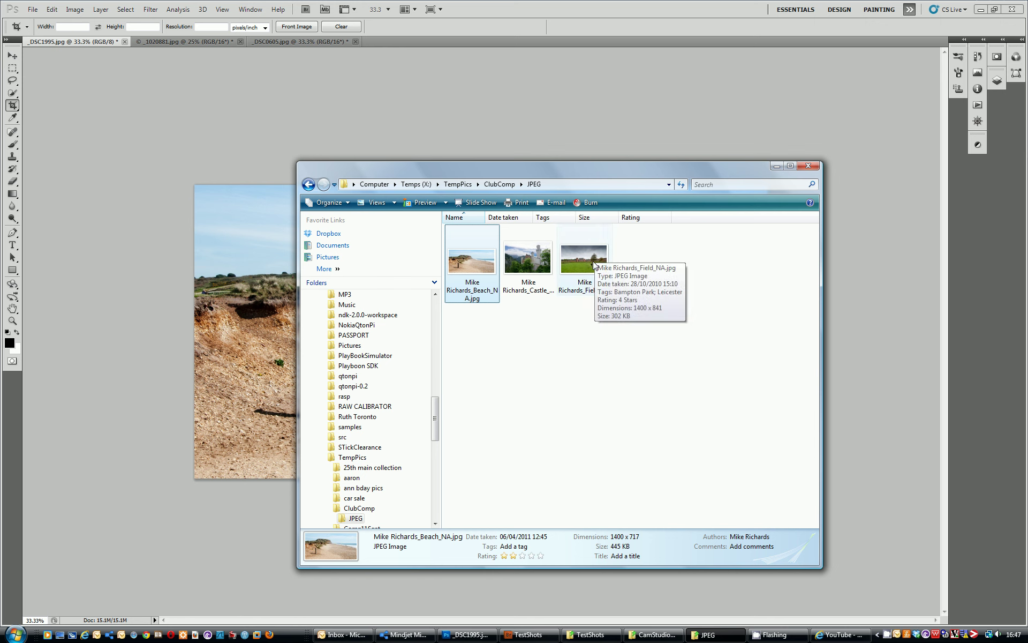